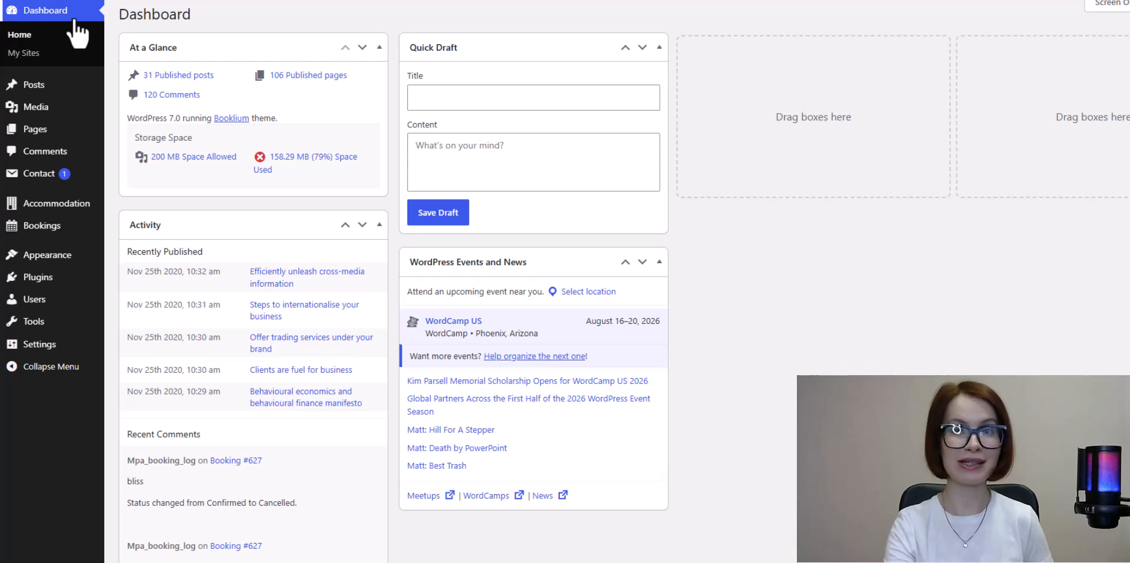
# Open the Stripe payment gateway settings of the Accommodation plugin.
pyautogui.moveTo(29, 206)
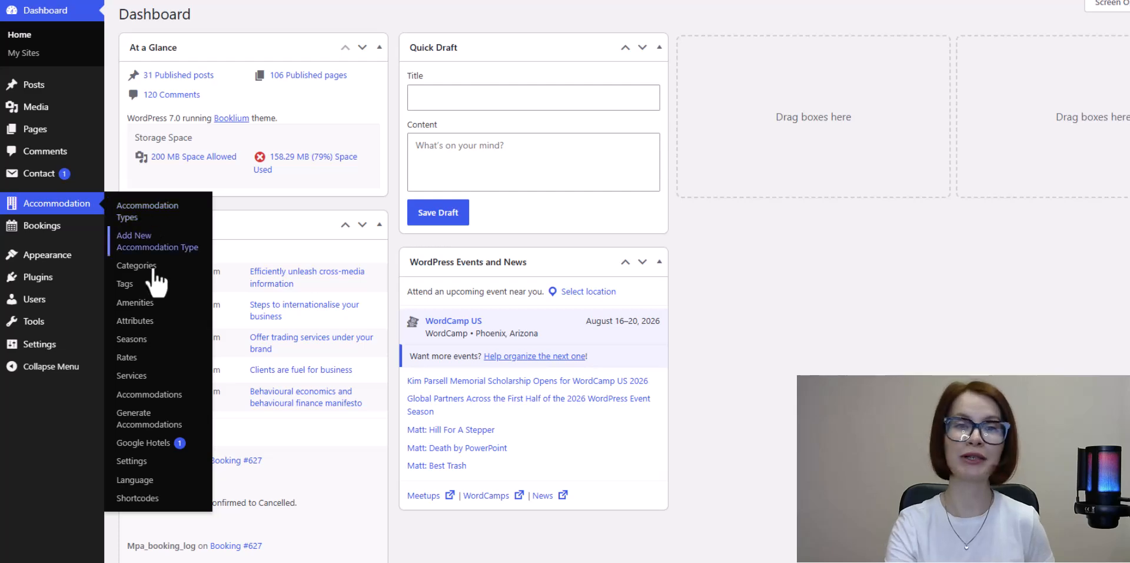
pyautogui.click(124, 462)
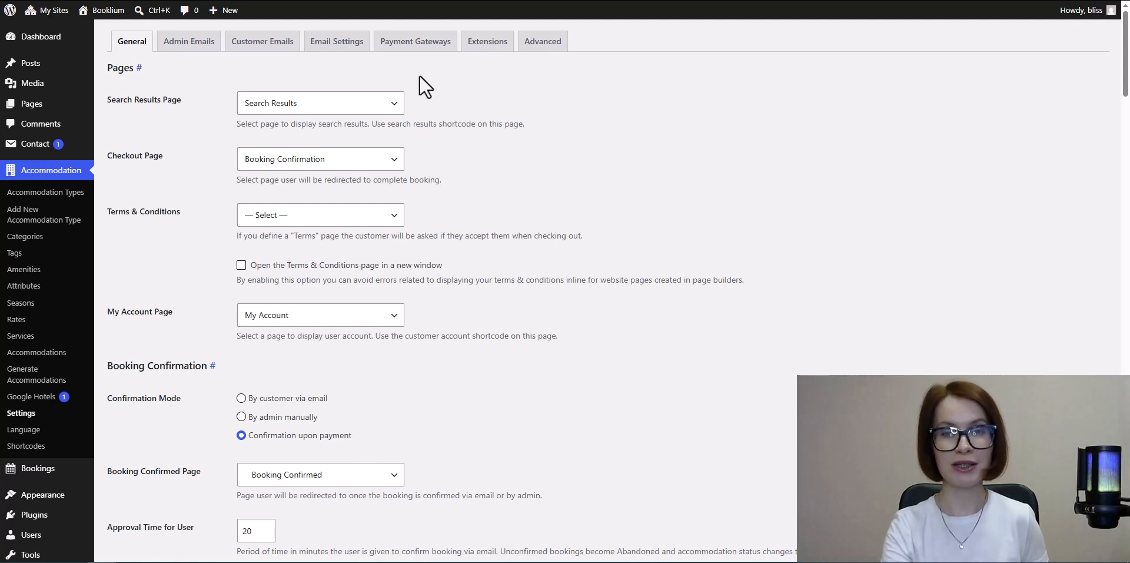
pyautogui.click(413, 44)
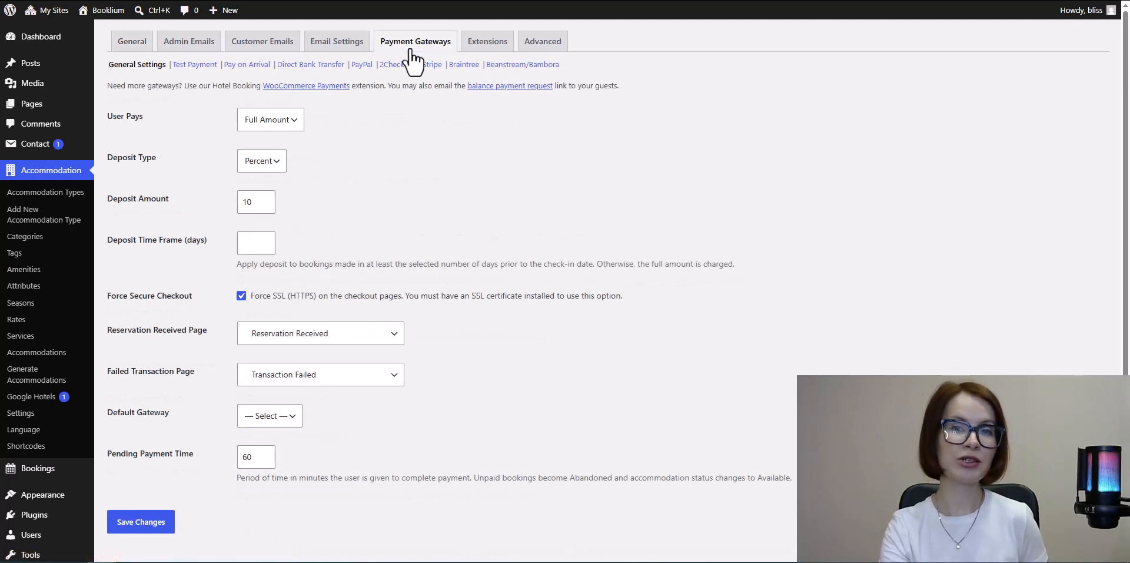
pyautogui.click(430, 68)
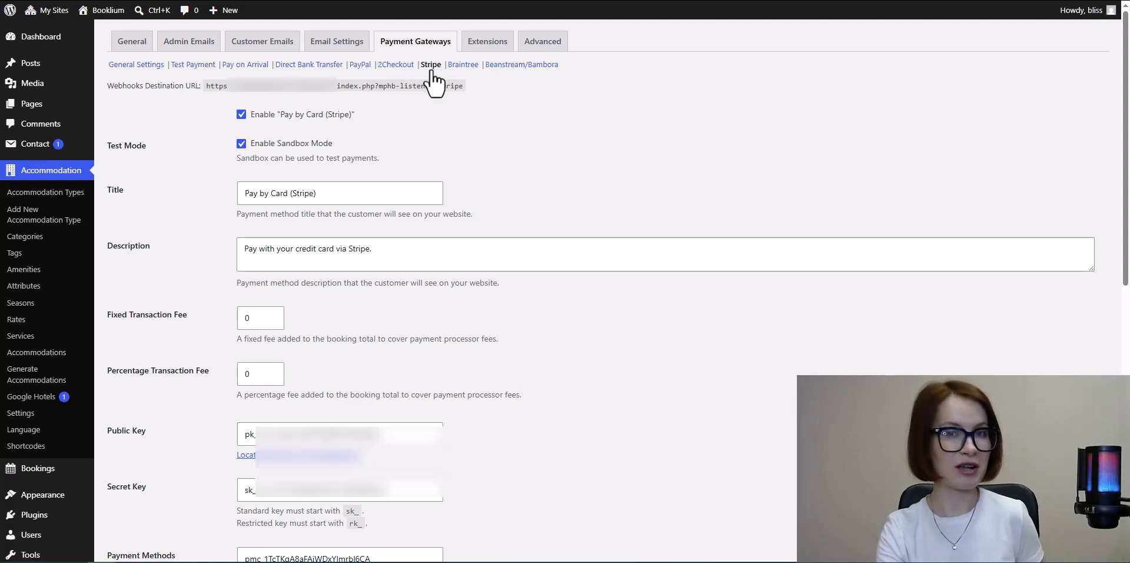
# Set Stripe's charging method to Manual (charge later) and save the gateway settings.
pyautogui.scroll(-10, 383, 143)
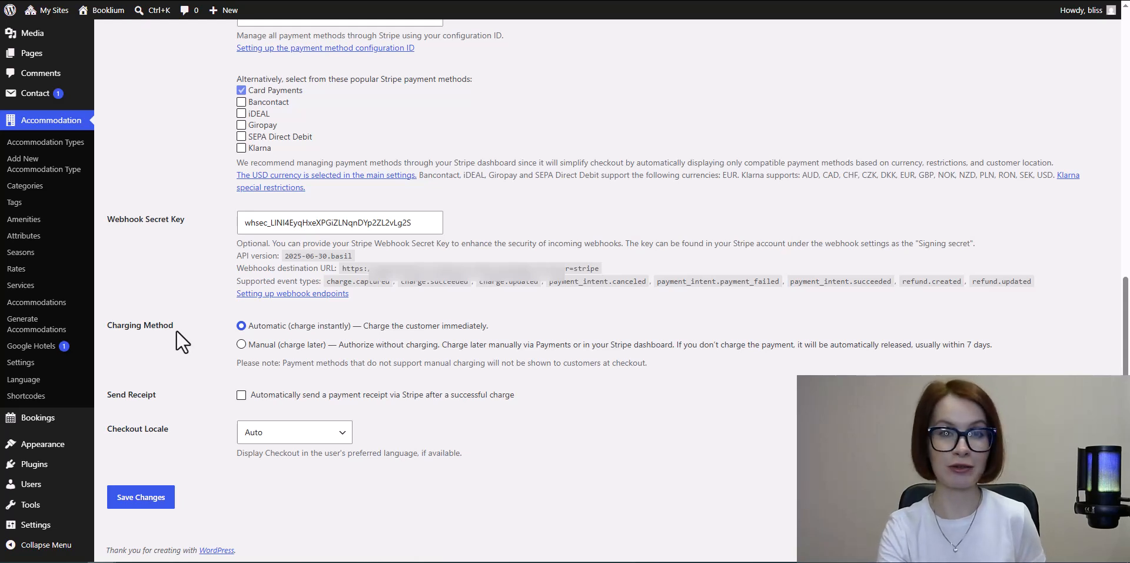
pyautogui.click(241, 346)
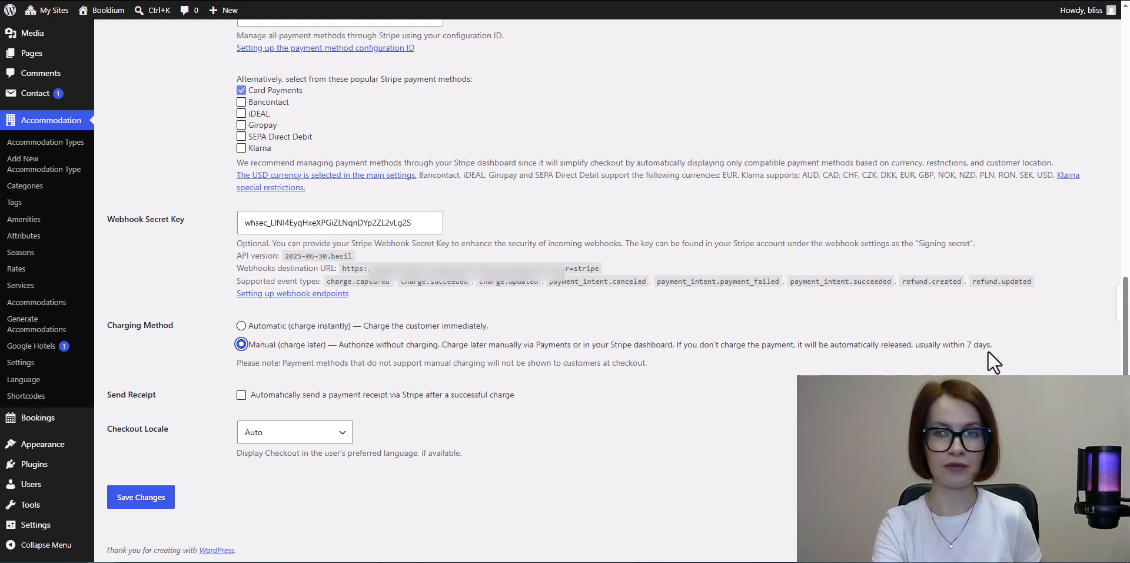
pyautogui.click(138, 505)
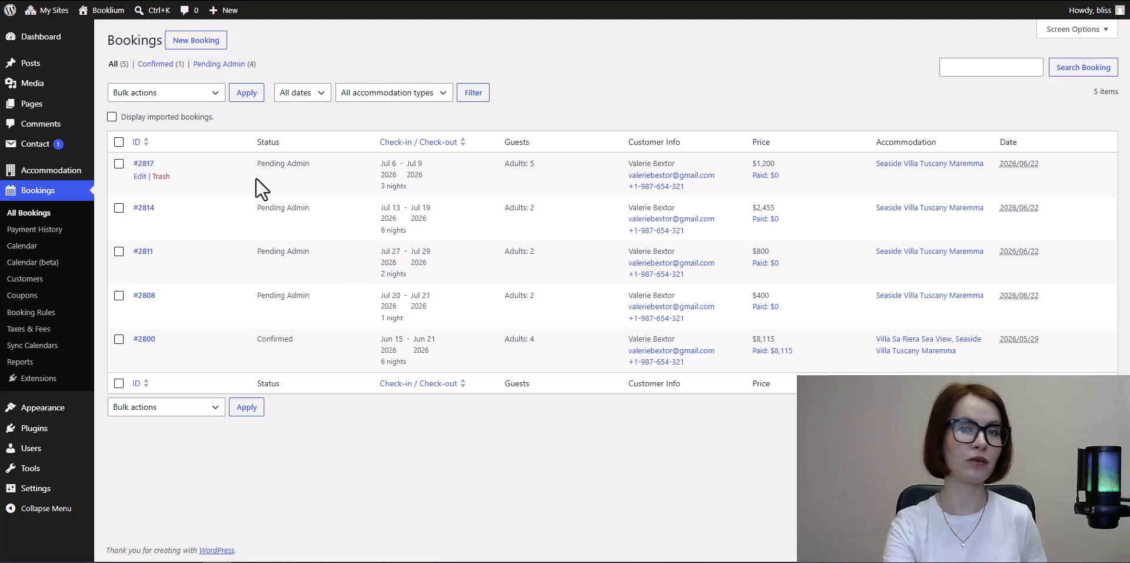
# Filter the bookings to Pending Admin and the payment history to On Hold to review the uncharged reservations.
pyautogui.click(219, 64)
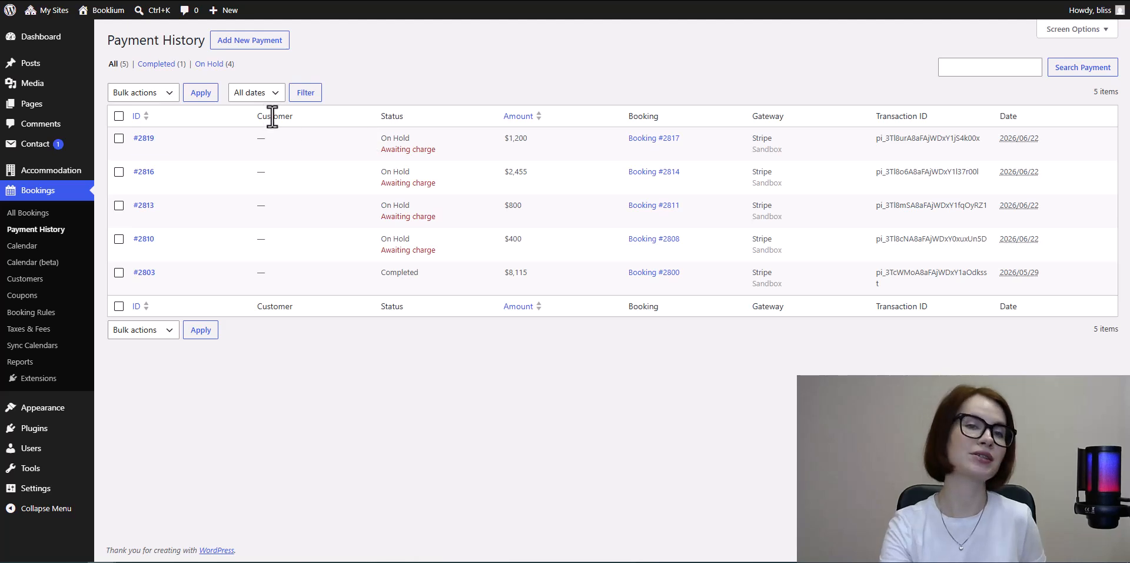
pyautogui.click(208, 65)
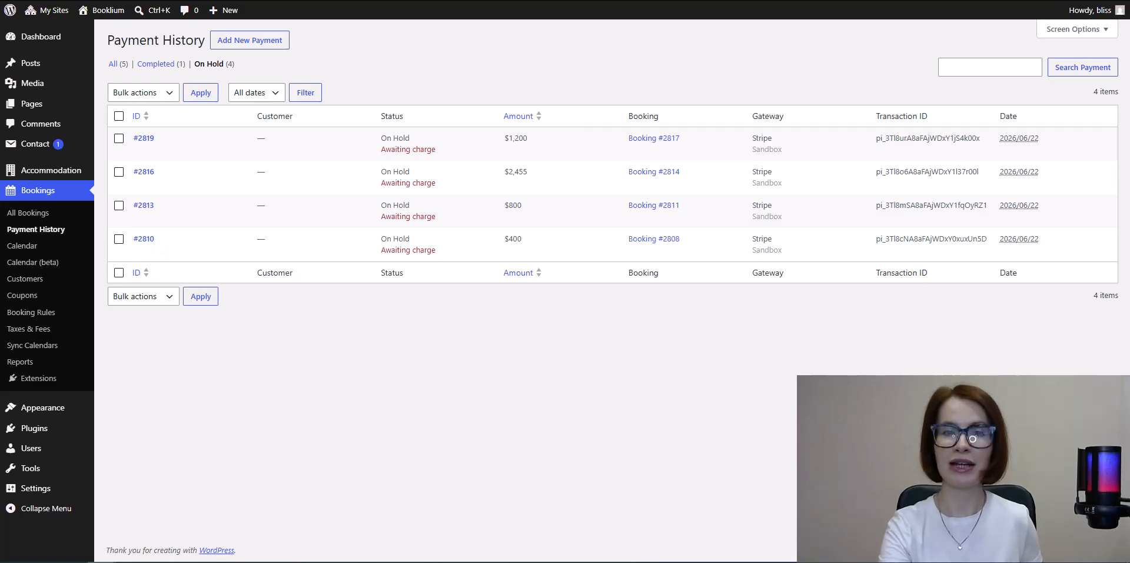
pyautogui.click(529, 0)
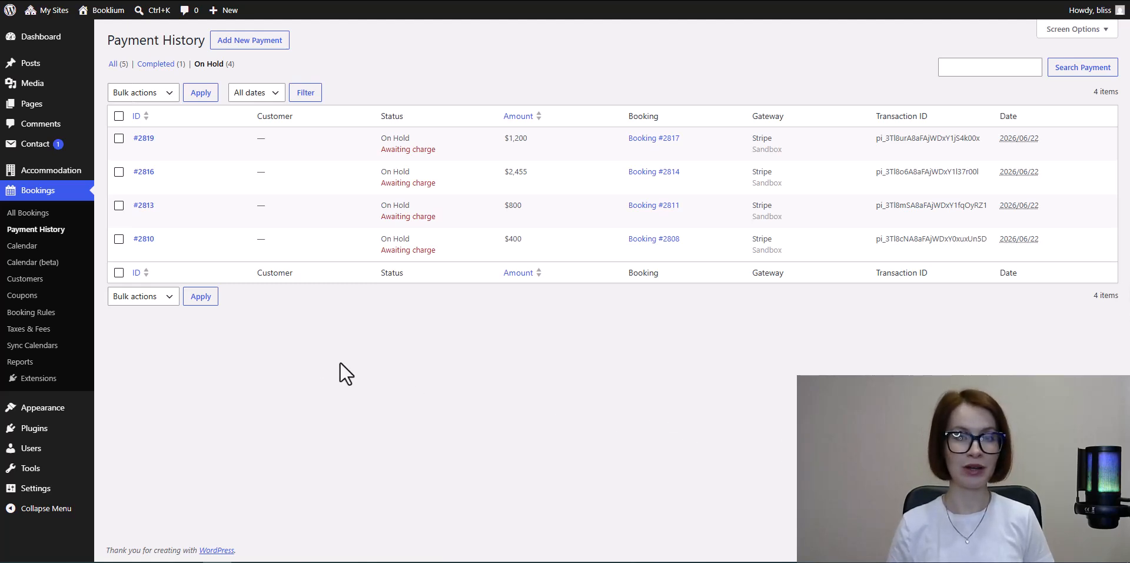
# Open the on-hold $400 payment and charge the full reserved amount.
pyautogui.click(143, 243)
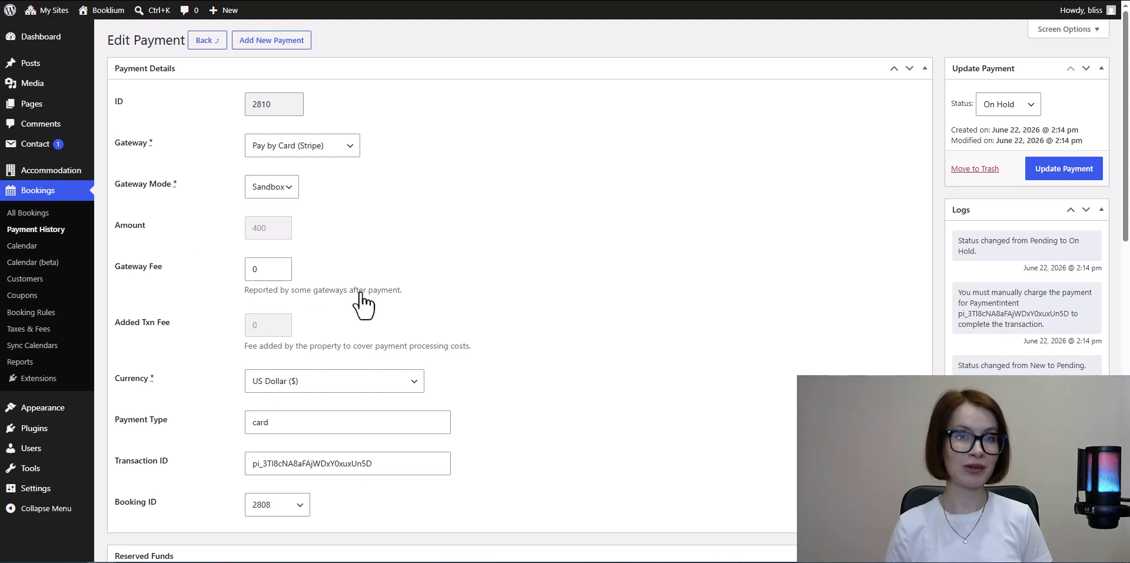
pyautogui.scroll(-3, 691, 377)
pyautogui.scroll(-3, 687, 367)
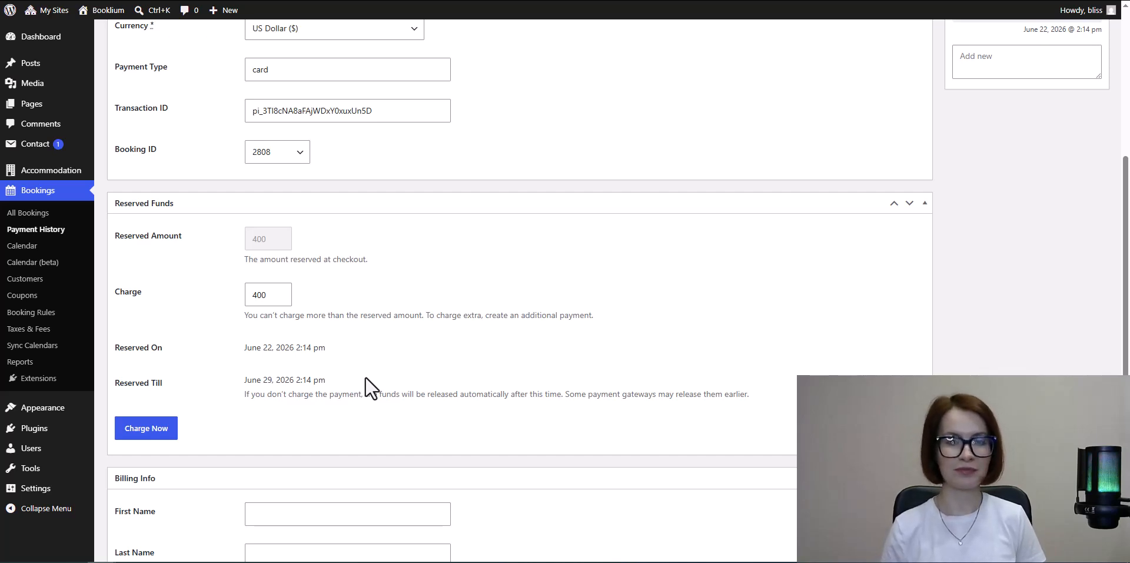
pyautogui.scroll(-2, 370, 388)
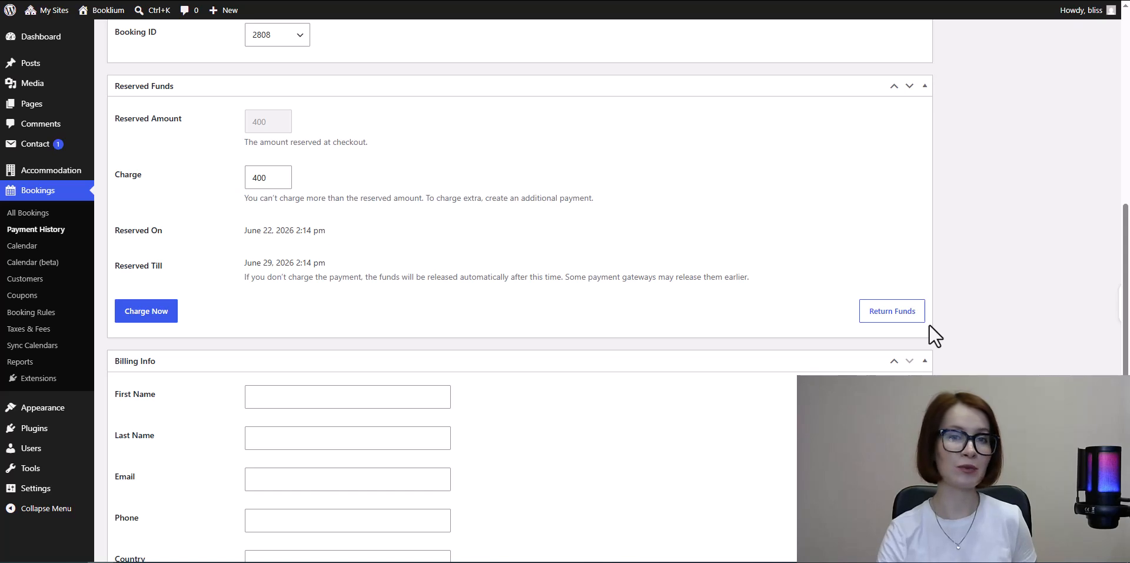
pyautogui.click(141, 321)
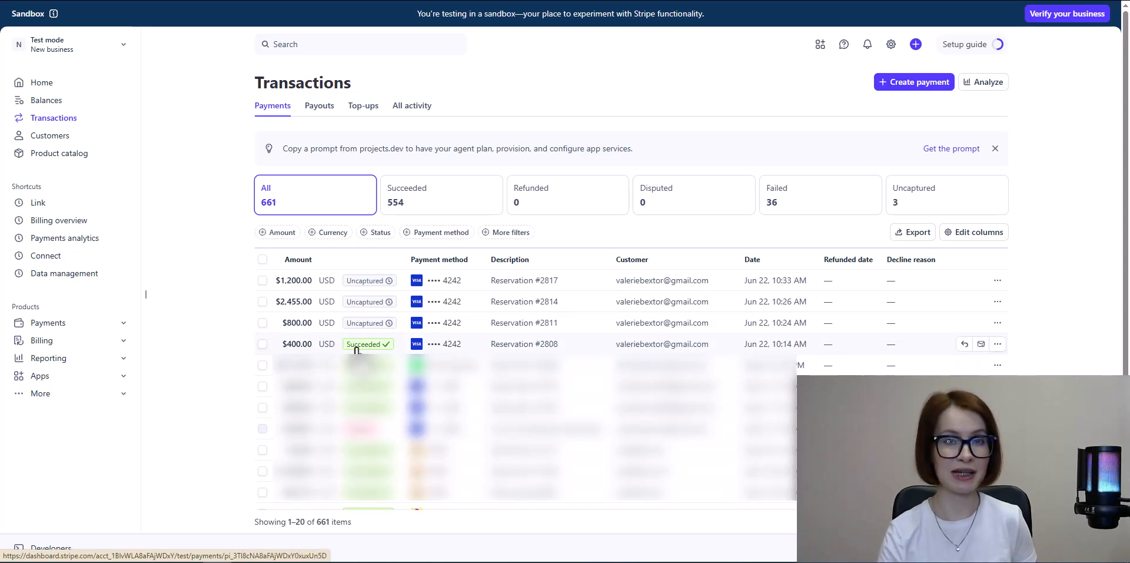
# In the Stripe dashboard, open the uncaptured $800.00 payment and capture its full amount.
pyautogui.click(296, 334)
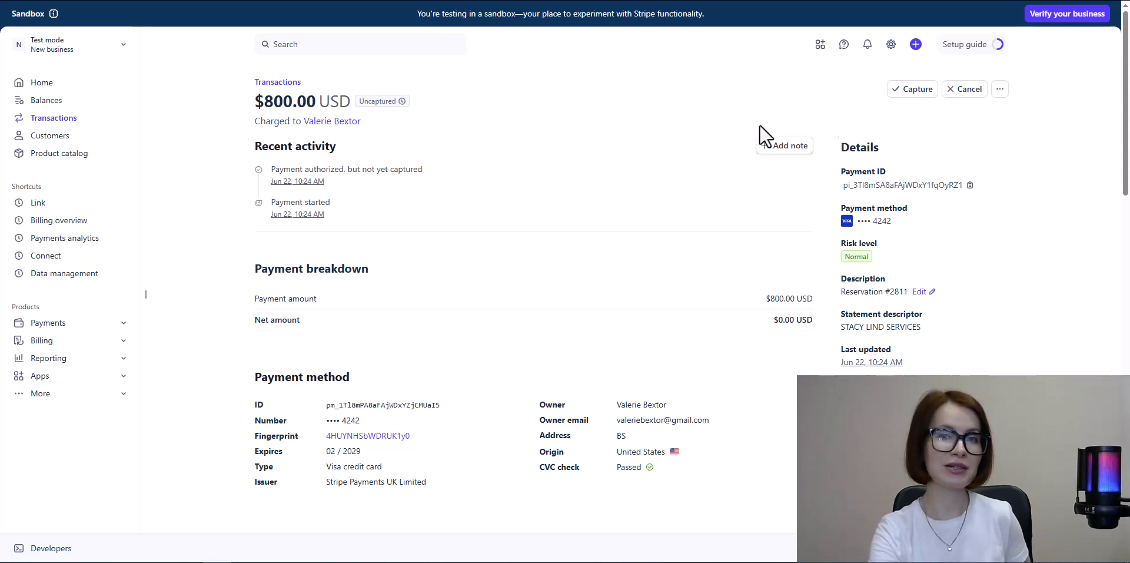
pyautogui.click(916, 97)
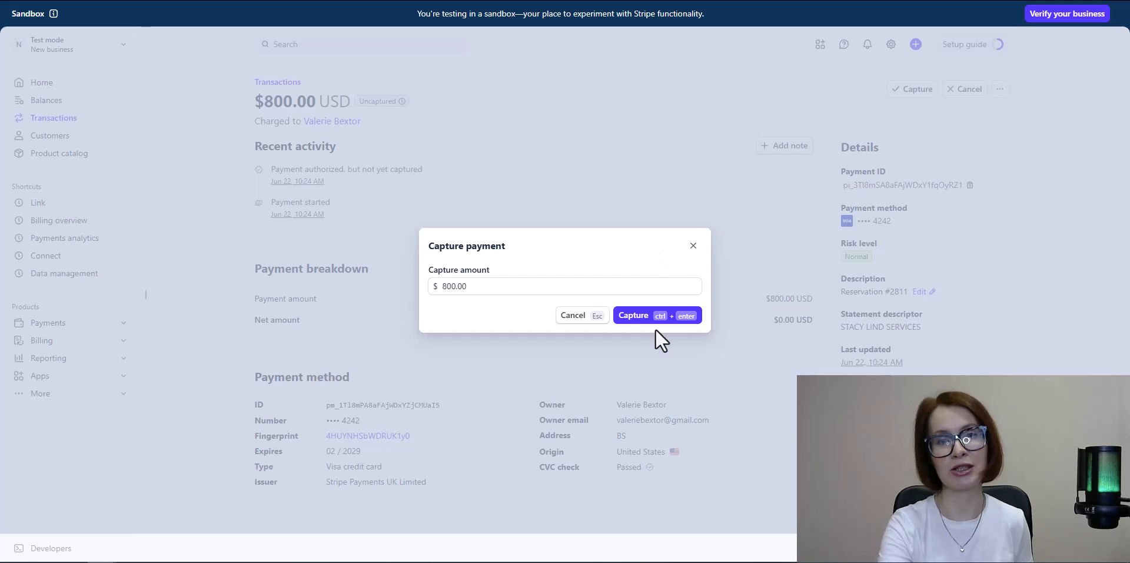
pyautogui.click(633, 316)
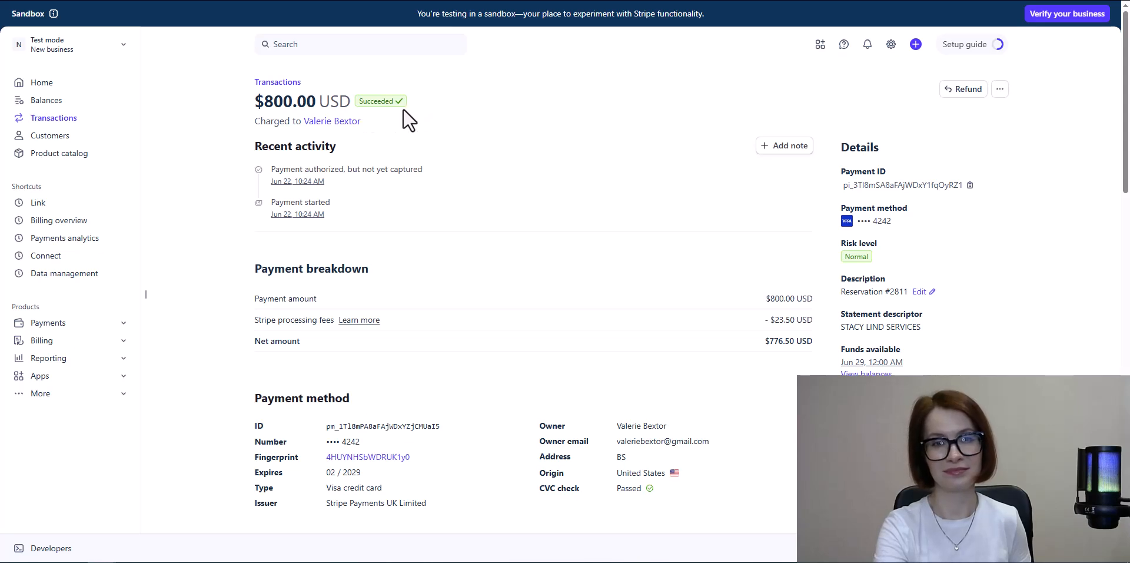
# Back in WordPress, refresh the bookings and check the booking and payment statuses, including the $800 payment.
pyautogui.click(59, 2)
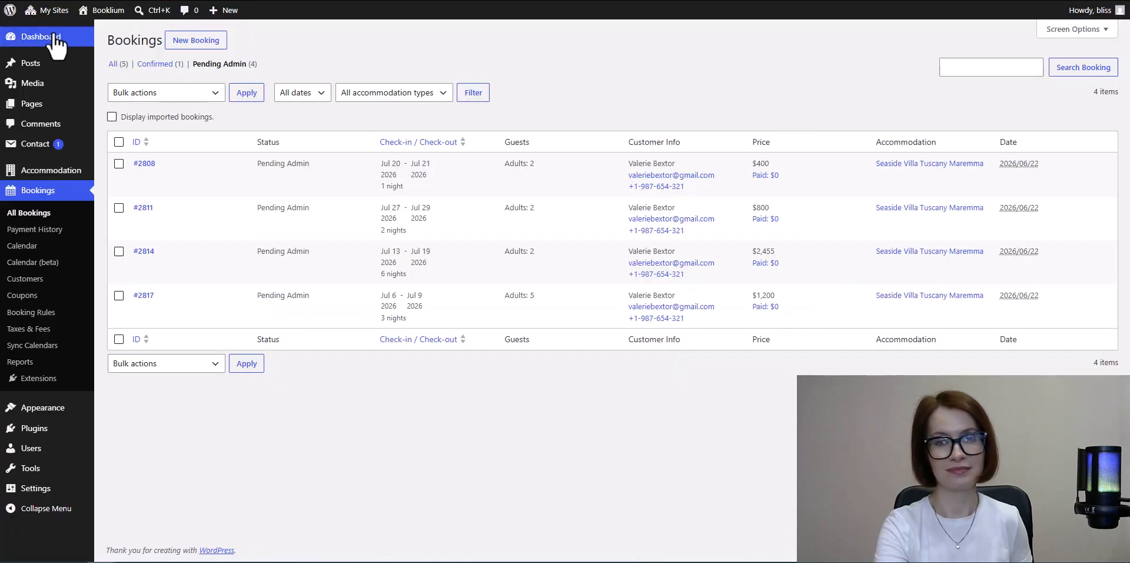
pyautogui.click(62, 1)
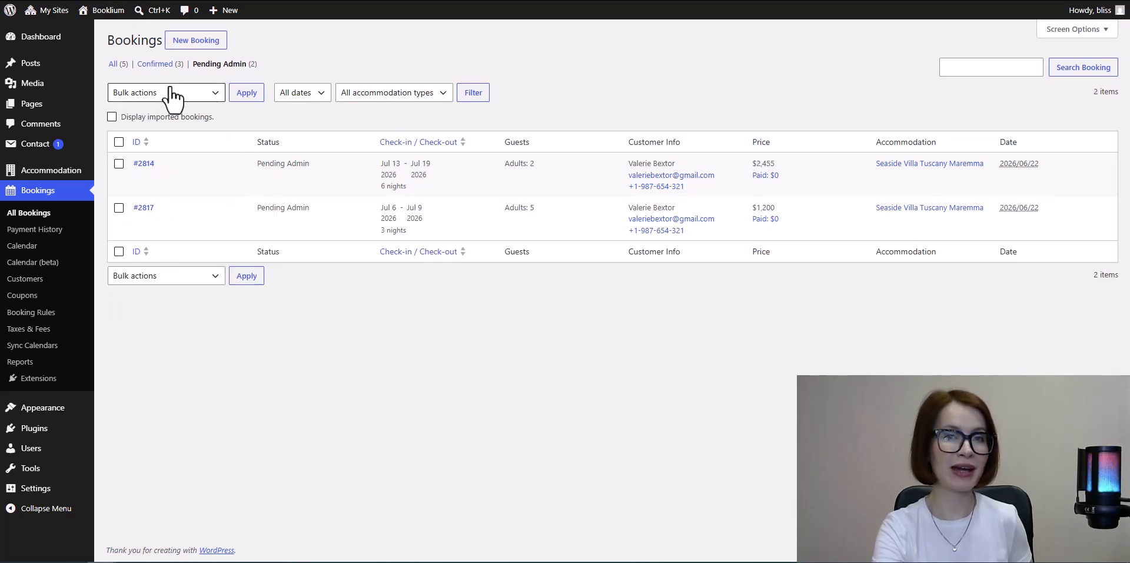
pyautogui.click(111, 65)
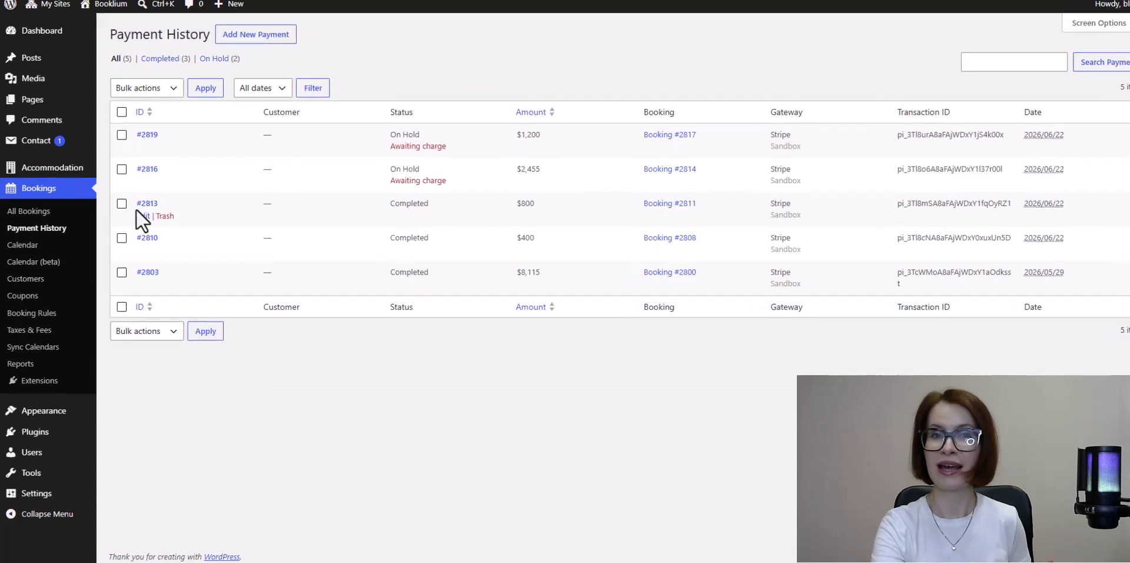
pyautogui.click(152, 203)
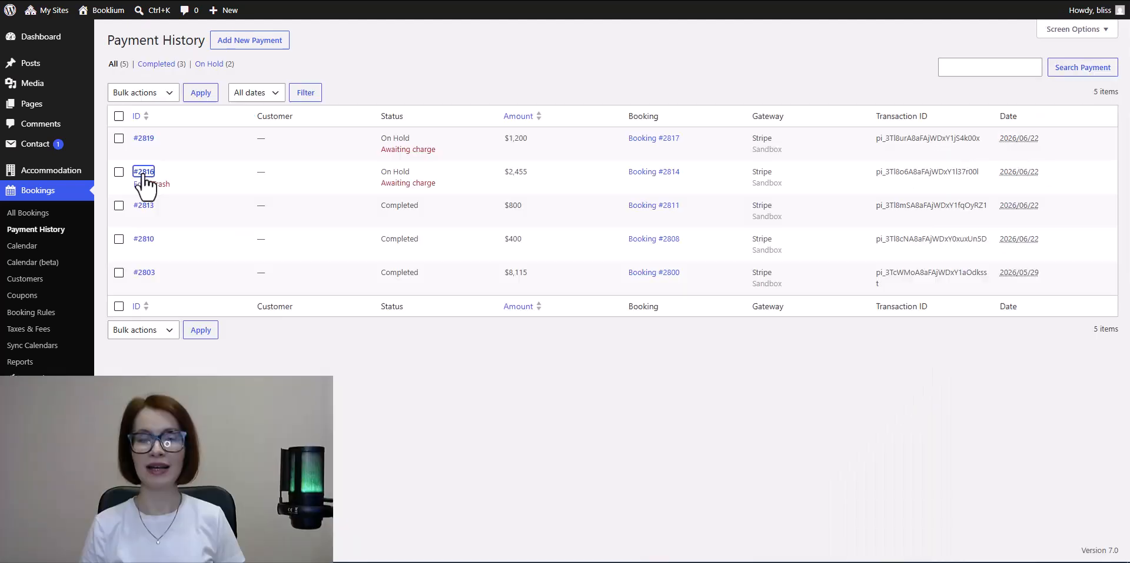
# Open the on-hold $2,455 payment and return the reserved funds without charging the customer.
pyautogui.click(143, 177)
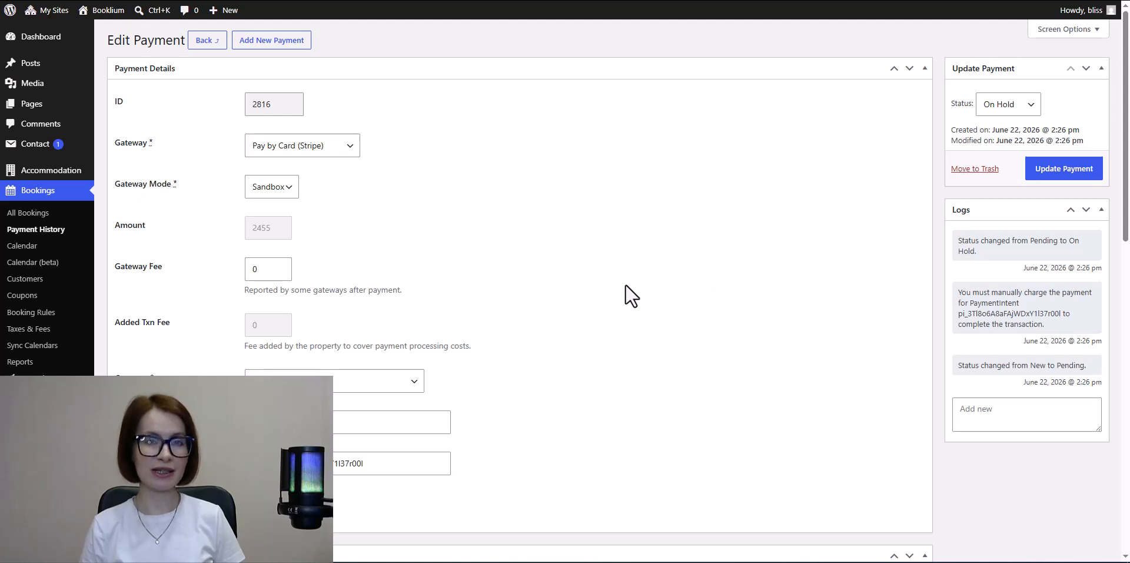
pyautogui.scroll(-5, 626, 295)
pyautogui.scroll(-1, 628, 295)
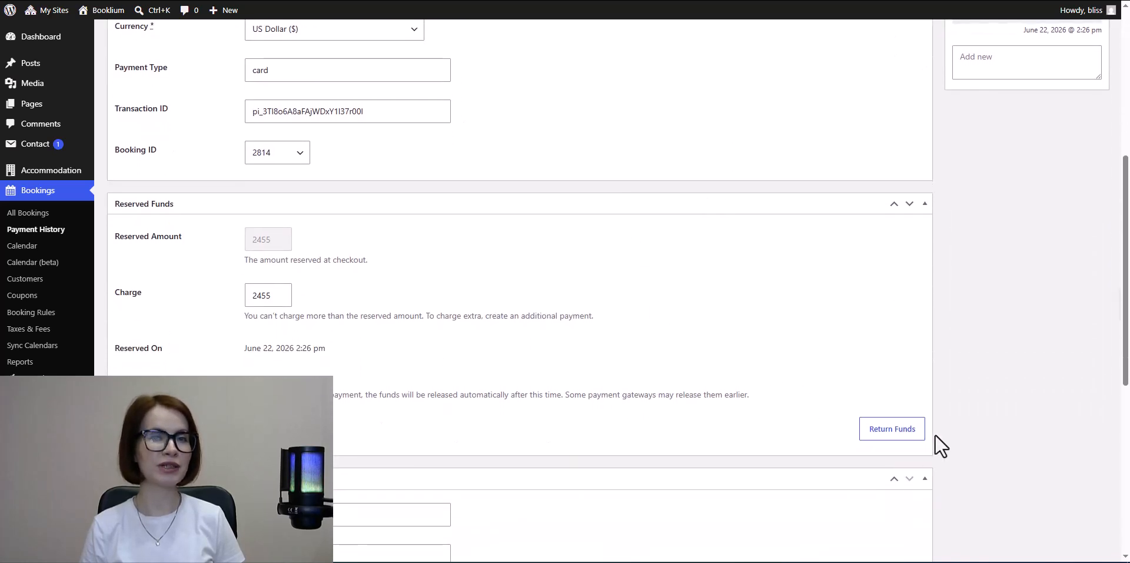
pyautogui.click(892, 429)
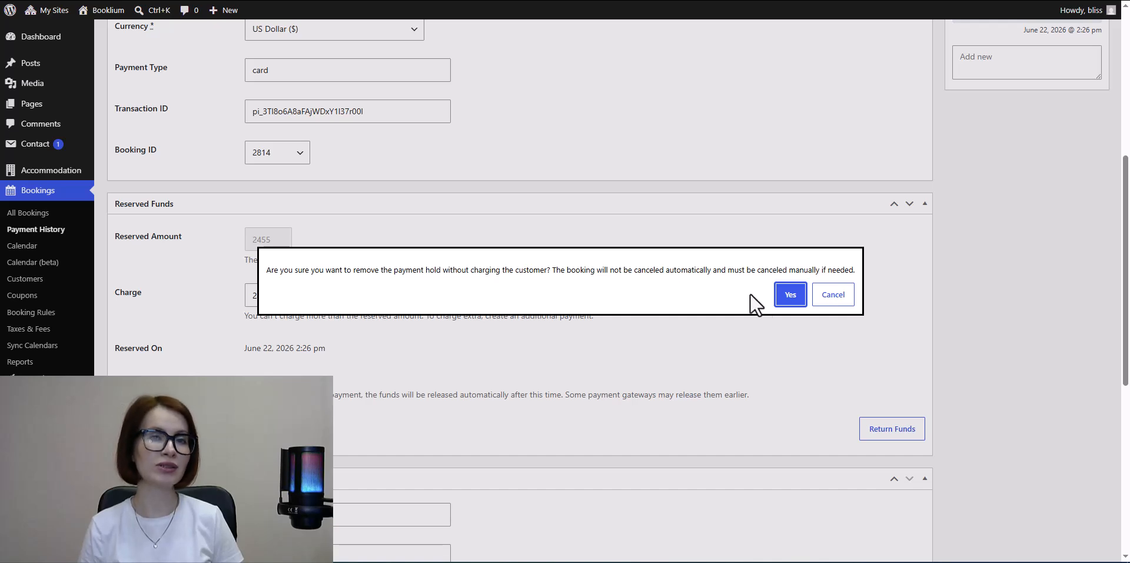
pyautogui.click(791, 294)
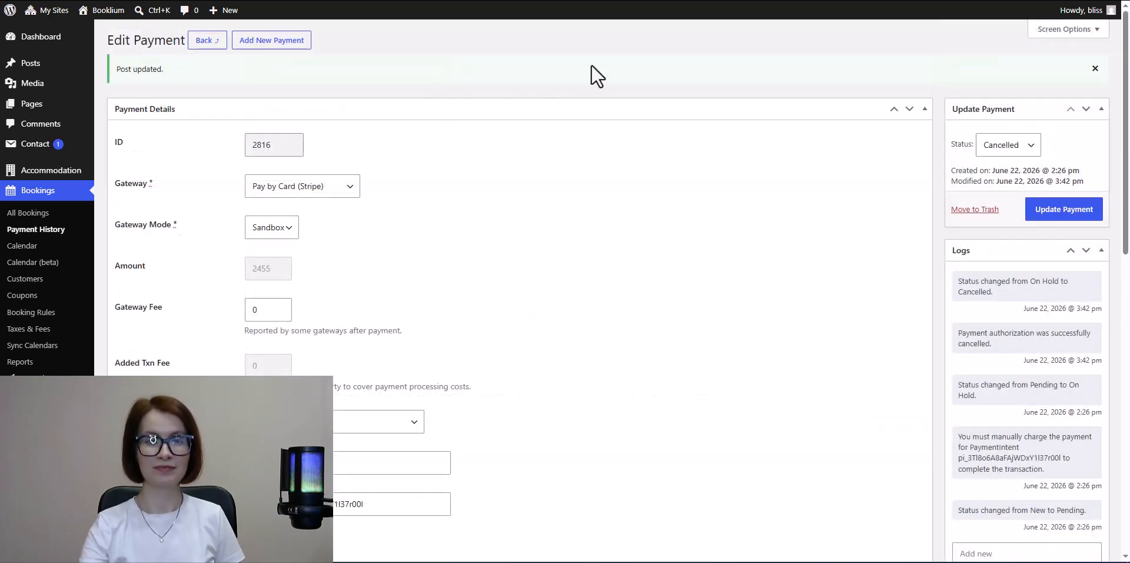
# Switch to the Stripe dashboard and cancel the uncaptured $1,200.00 payment with the reason Other.
pyautogui.hotkey('ctrl', 'Tab')
pyautogui.click(14, 0)
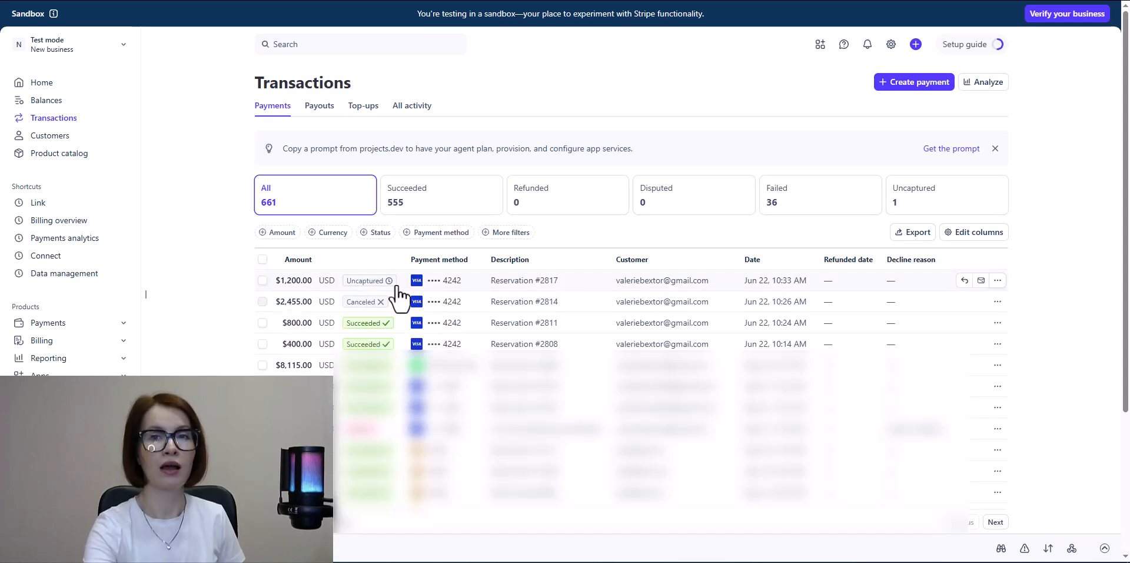
pyautogui.click(299, 291)
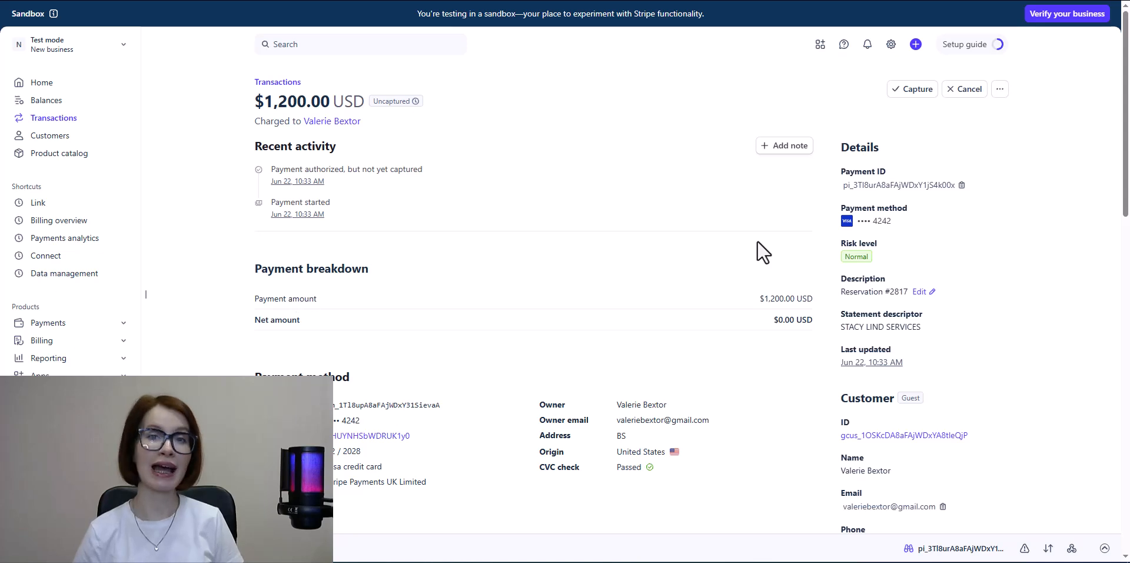
pyautogui.click(965, 99)
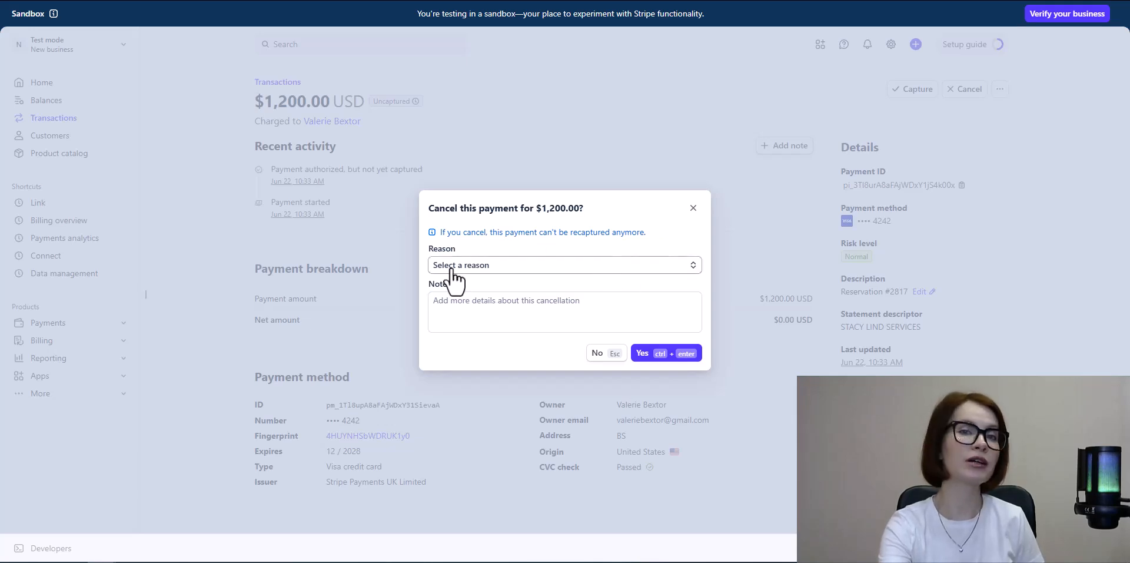
pyautogui.click(693, 270)
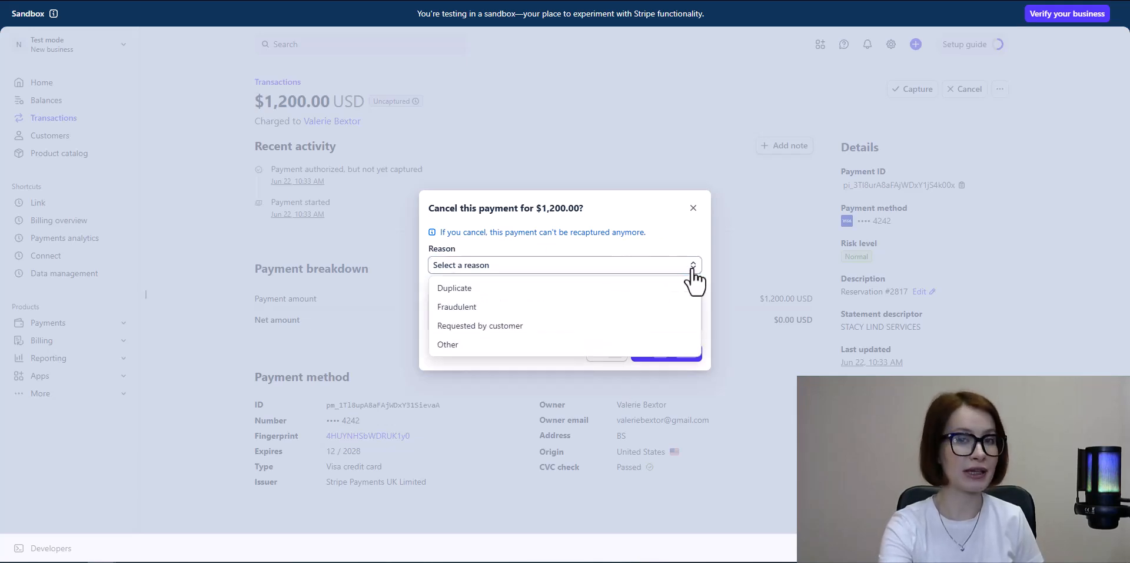
pyautogui.click(667, 347)
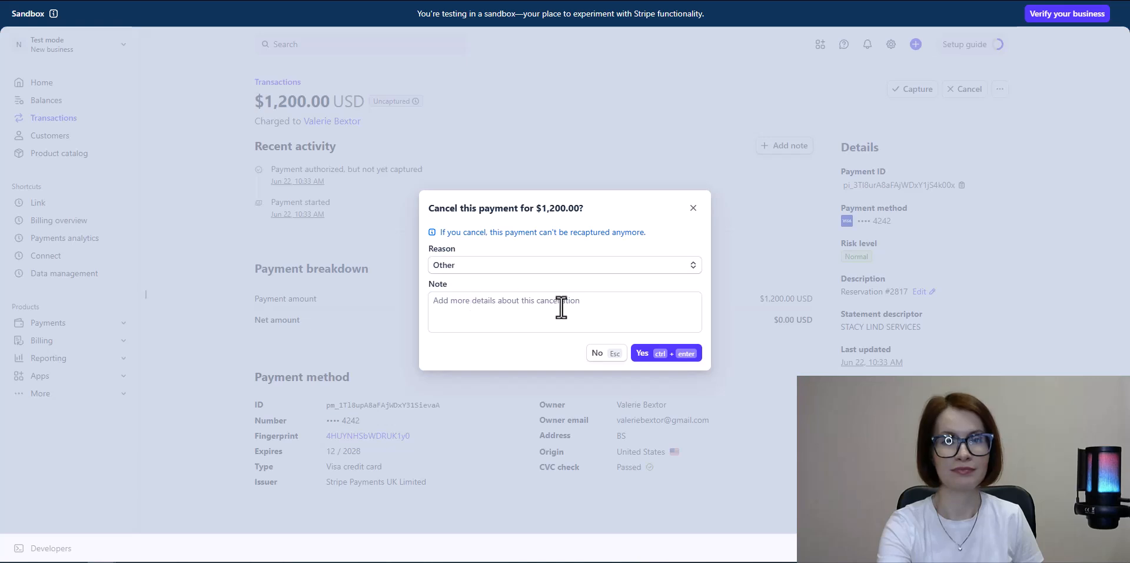
pyautogui.click(664, 359)
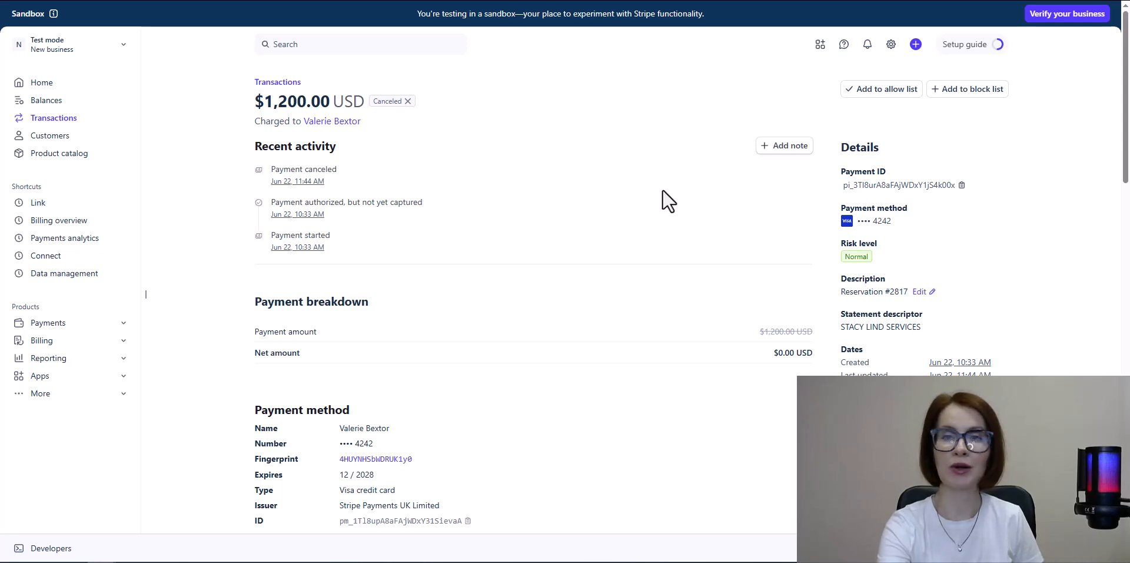
# In WordPress, open the pending July 13–19, 2026 booking, set its status to Cancelled and update it.
pyautogui.moveTo(430, 97)
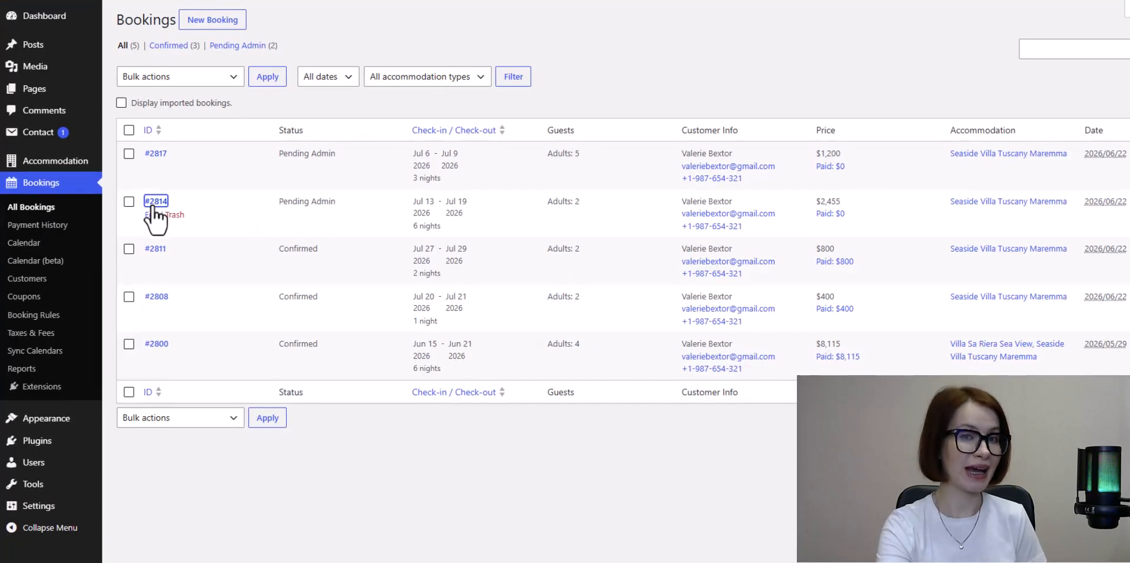
pyautogui.click(154, 202)
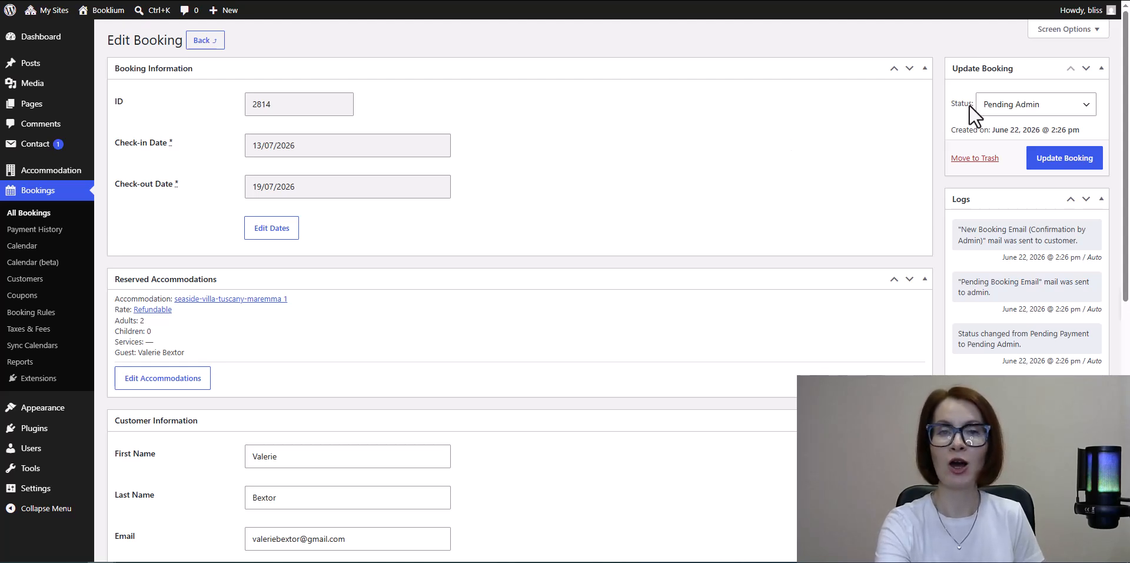
pyautogui.click(1086, 106)
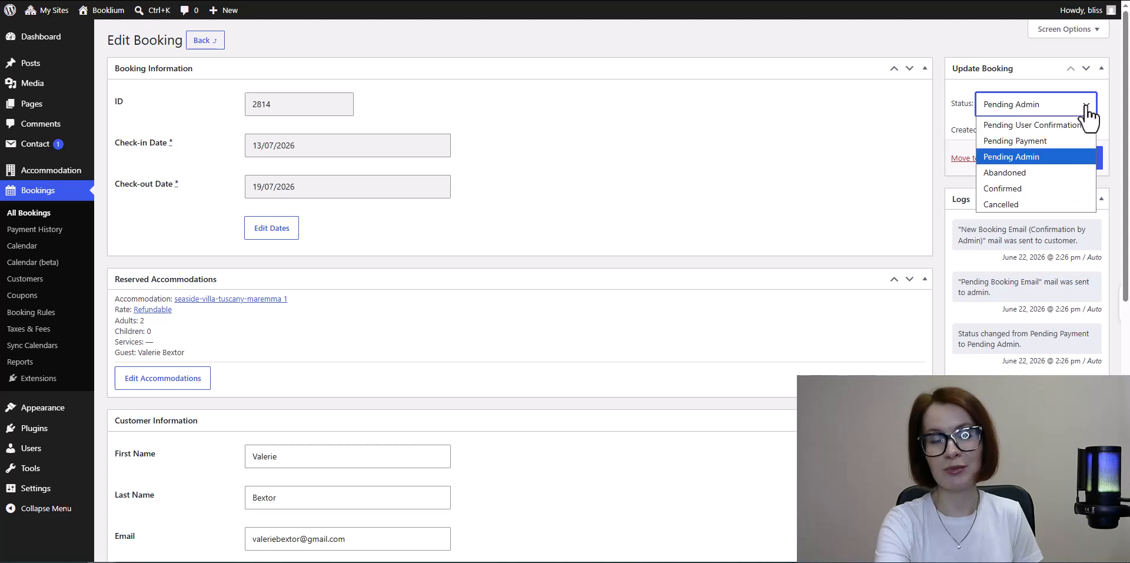
pyautogui.click(1066, 203)
pyautogui.click(1067, 168)
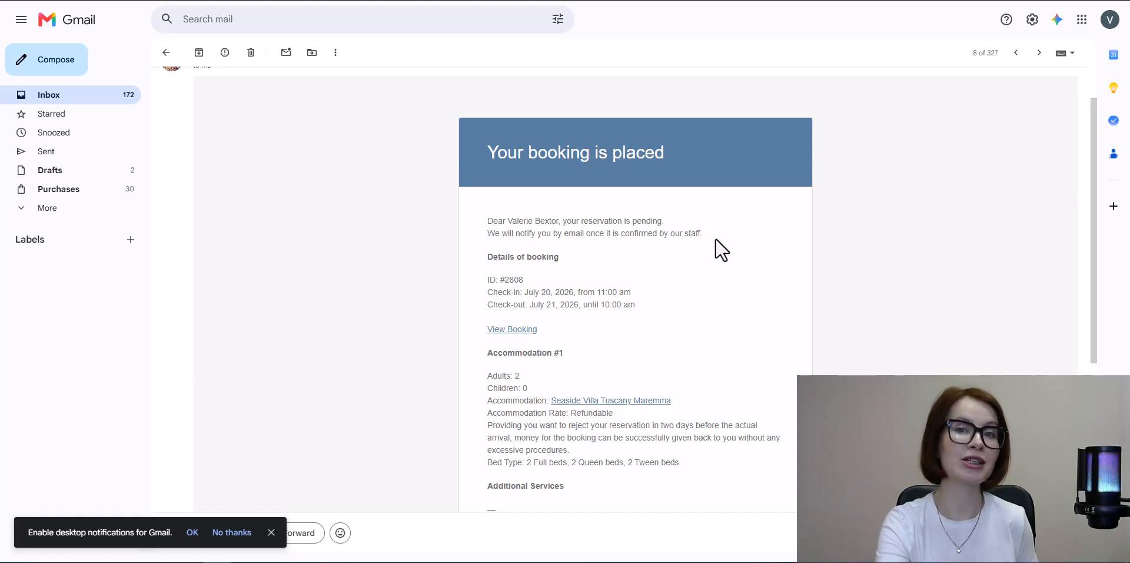
# In Gmail, review the booking placed and booking approved emails sent to the customer.
pyautogui.scroll(-1, 730, 276)
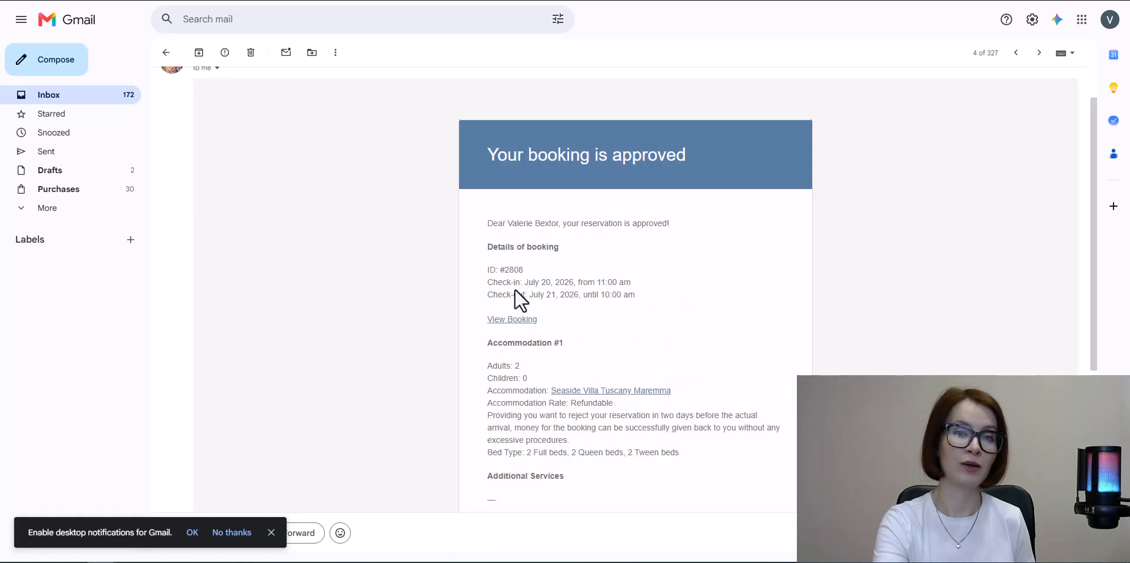
pyautogui.scroll(-2, 515, 291)
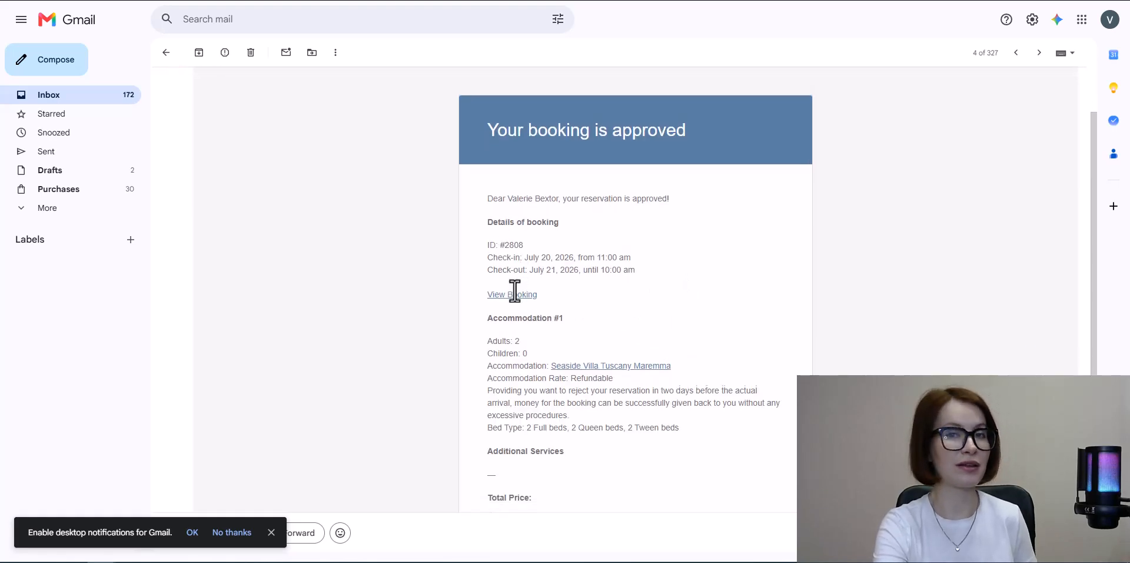